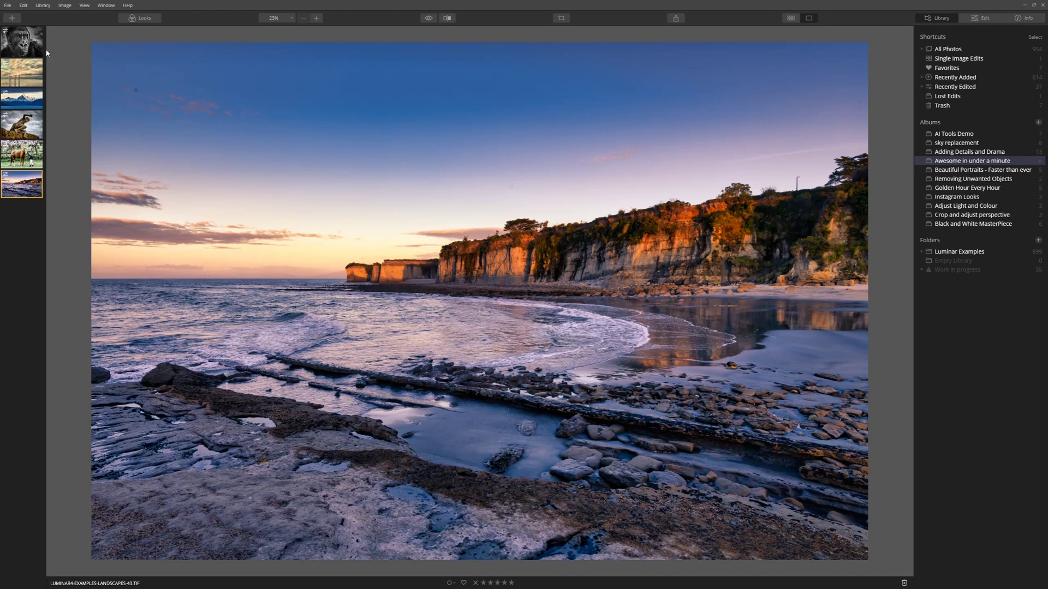
Open the export dialog and set the save folder to C:\Luminar Exports.
{"action": "key", "text": "ctrl+shift+e"}
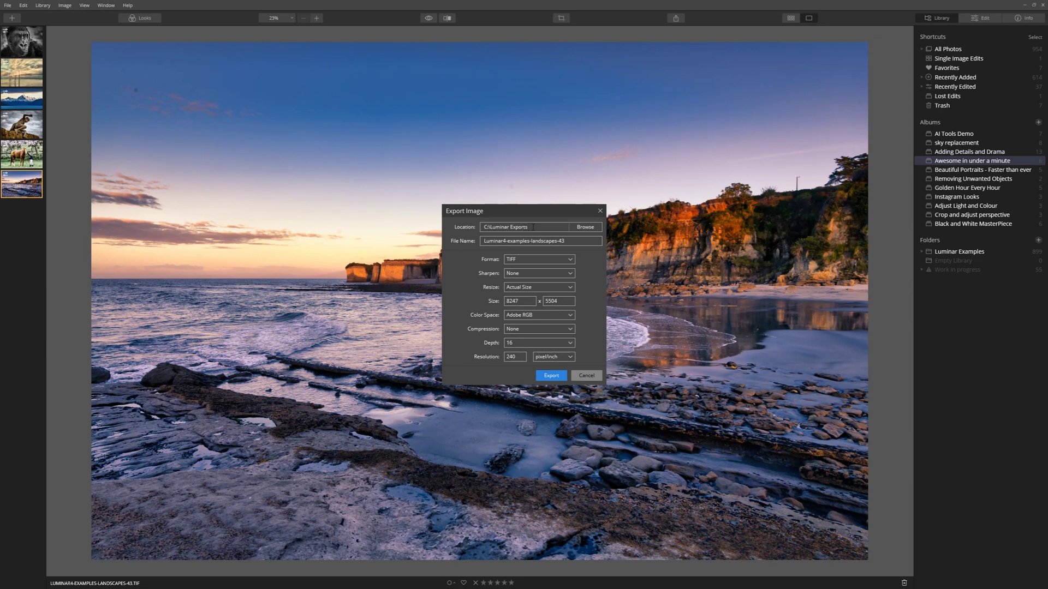
{"action": "left_click", "coordinate": [600, 227]}
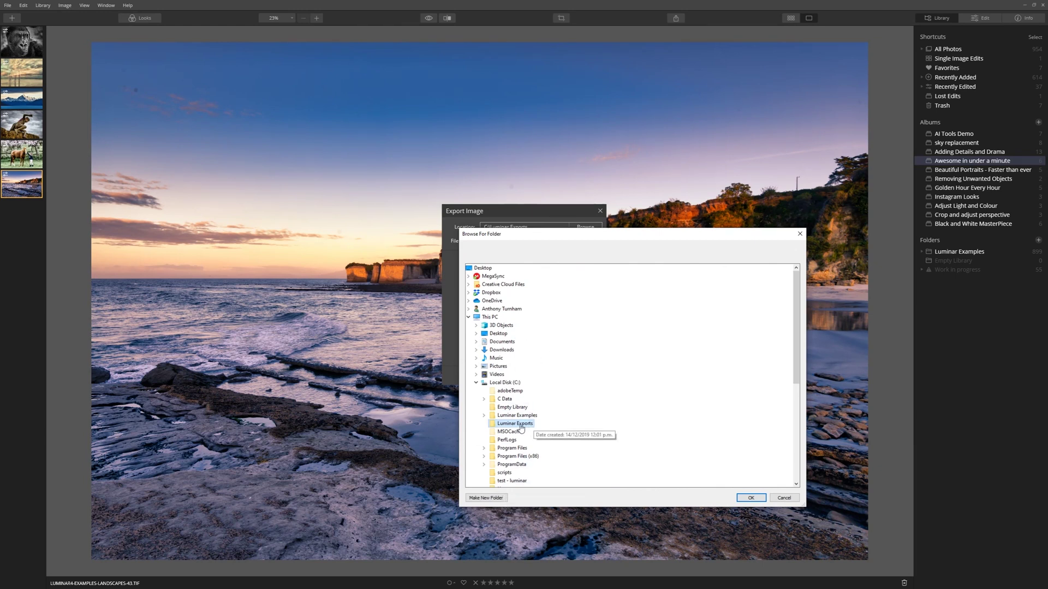
{"action": "left_click", "coordinate": [751, 498]}
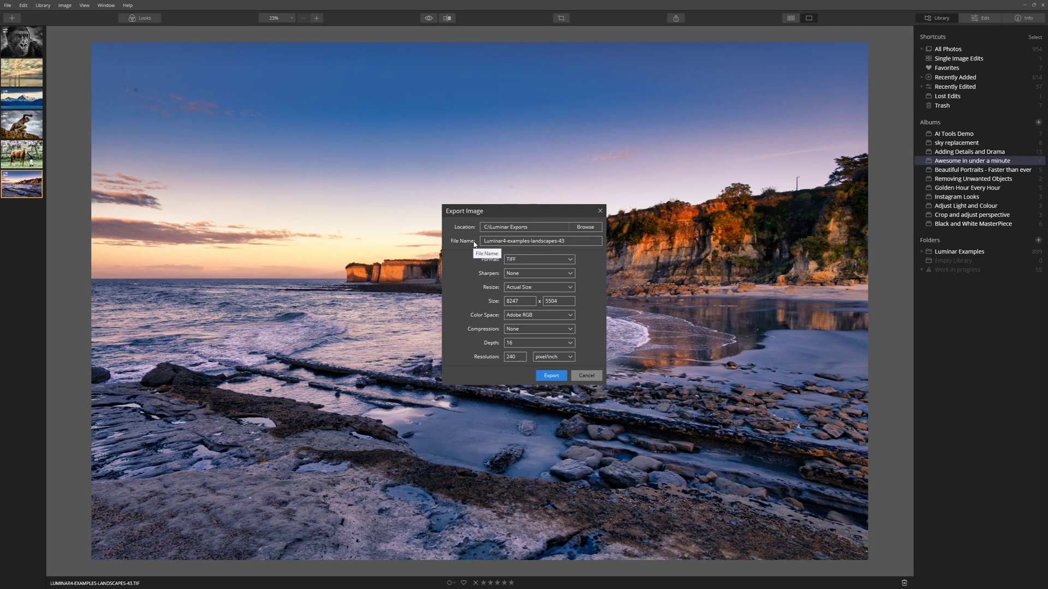
{"action": "triple_click", "coordinate": [574, 239]}
Name the export file 'NewZealand Sescape v1'.
{"action": "type", "text": "NewZealand Sescape v1"}
{"action": "left_click", "coordinate": [522, 262]}
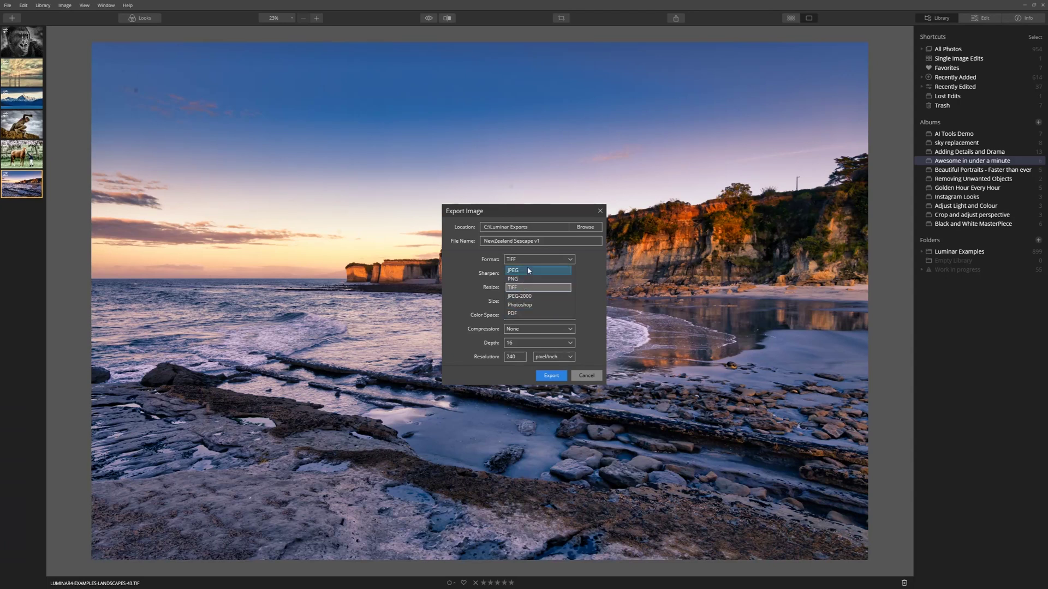
Switch the export format from TIFF to JPEG, leaving quality at 75.
{"action": "left_click", "coordinate": [529, 271]}
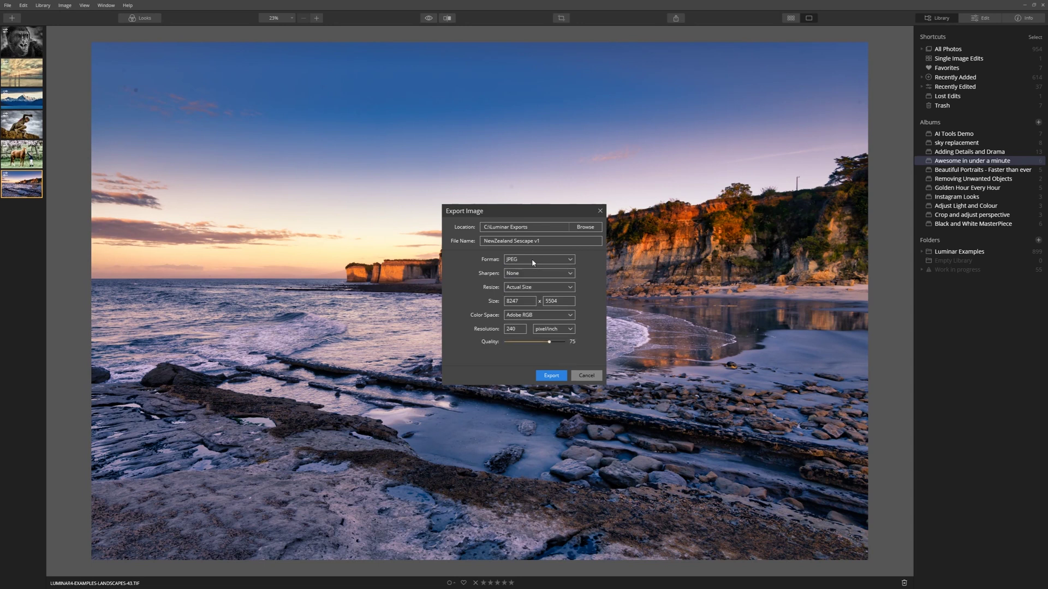
{"action": "left_click", "coordinate": [532, 262]}
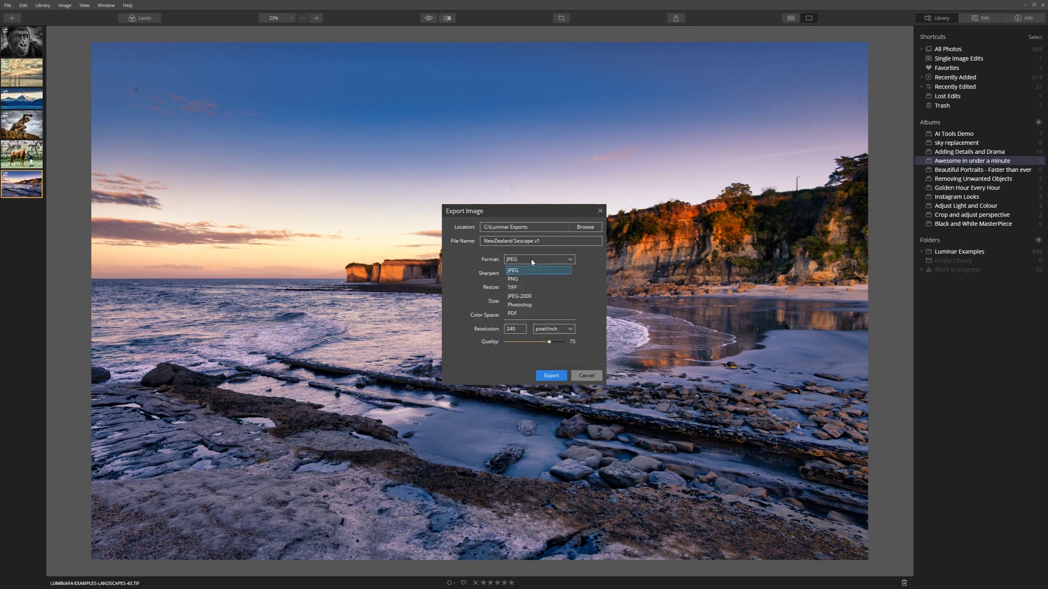
{"action": "left_click", "coordinate": [538, 277]}
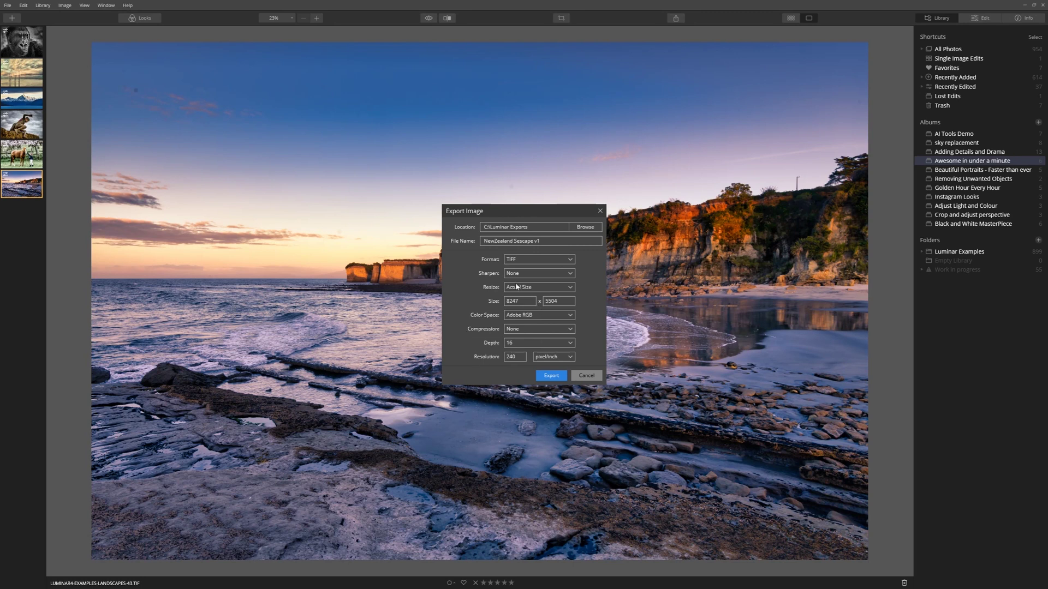
{"action": "left_click", "coordinate": [547, 261]}
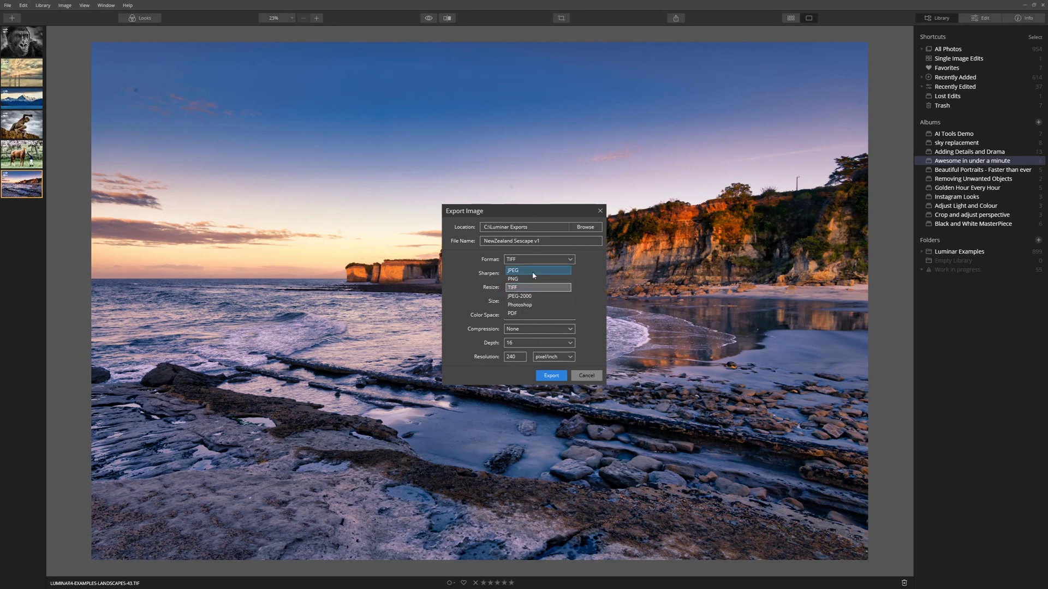
{"action": "left_click", "coordinate": [533, 271]}
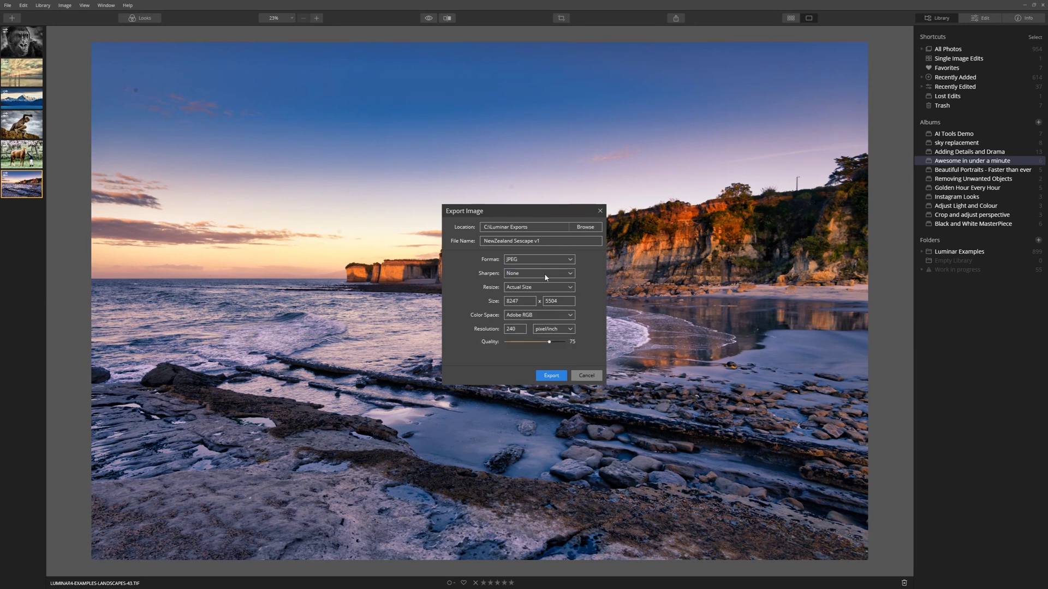
{"action": "left_click", "coordinate": [546, 274]}
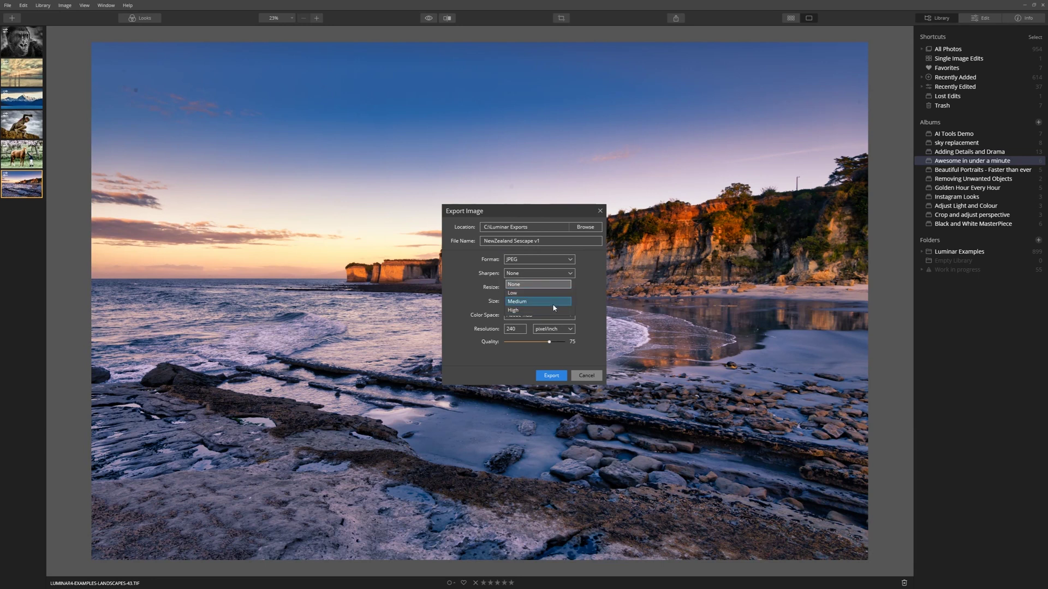
{"action": "left_click", "coordinate": [590, 297]}
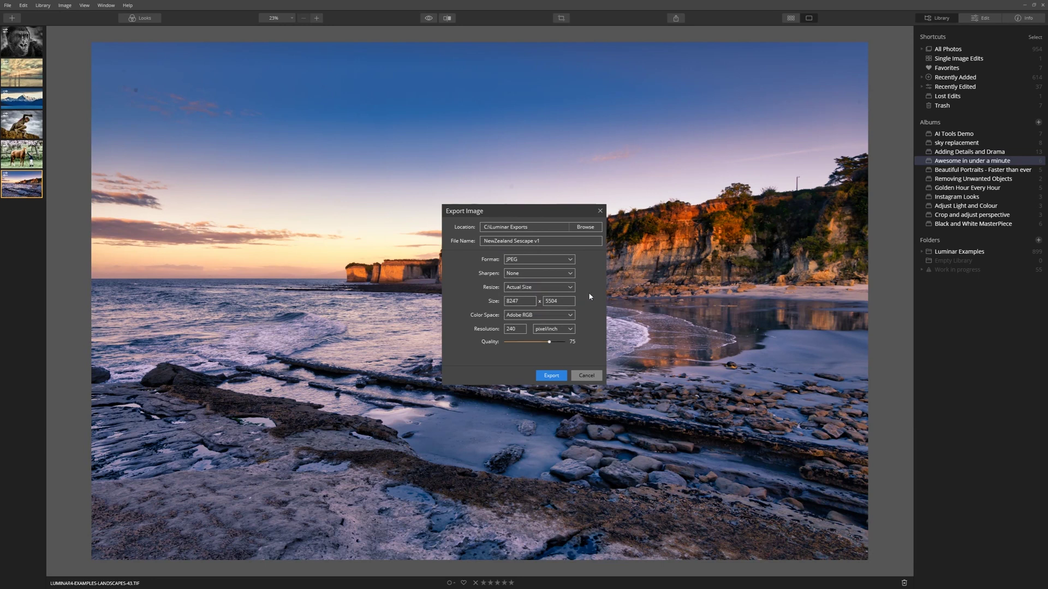
{"action": "left_click", "coordinate": [514, 288]}
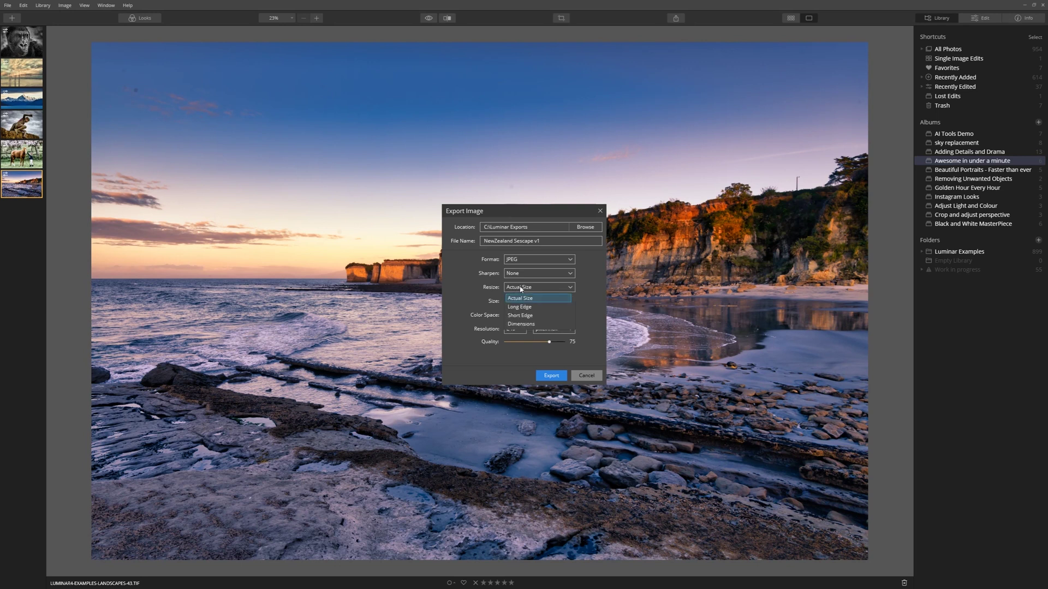
Resize the JPEG export by Long Edge to 1200 pixels instead of 8247.
{"action": "left_click", "coordinate": [595, 284]}
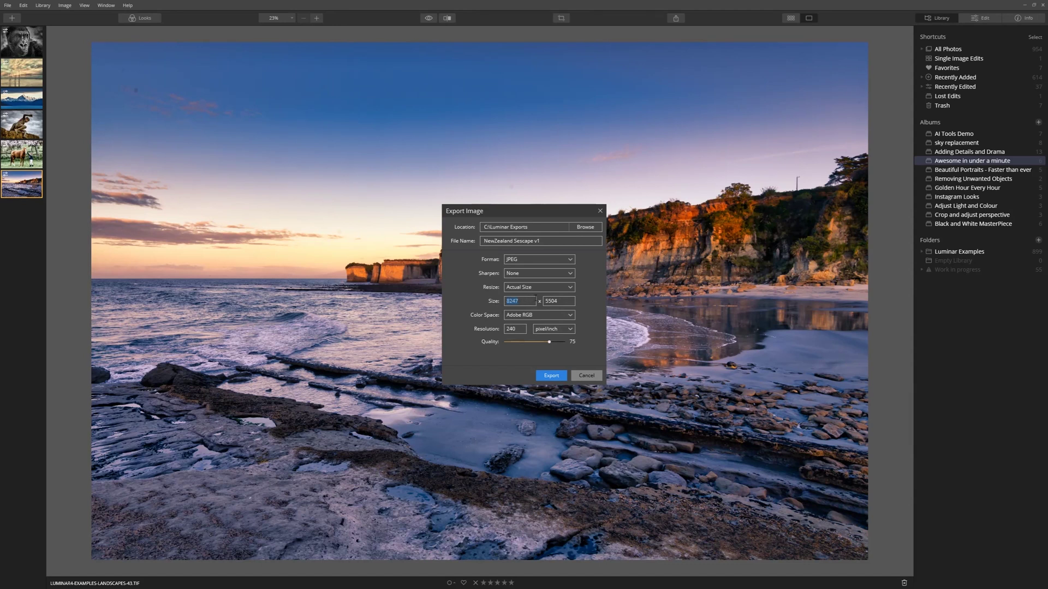
{"action": "left_click", "coordinate": [536, 290]}
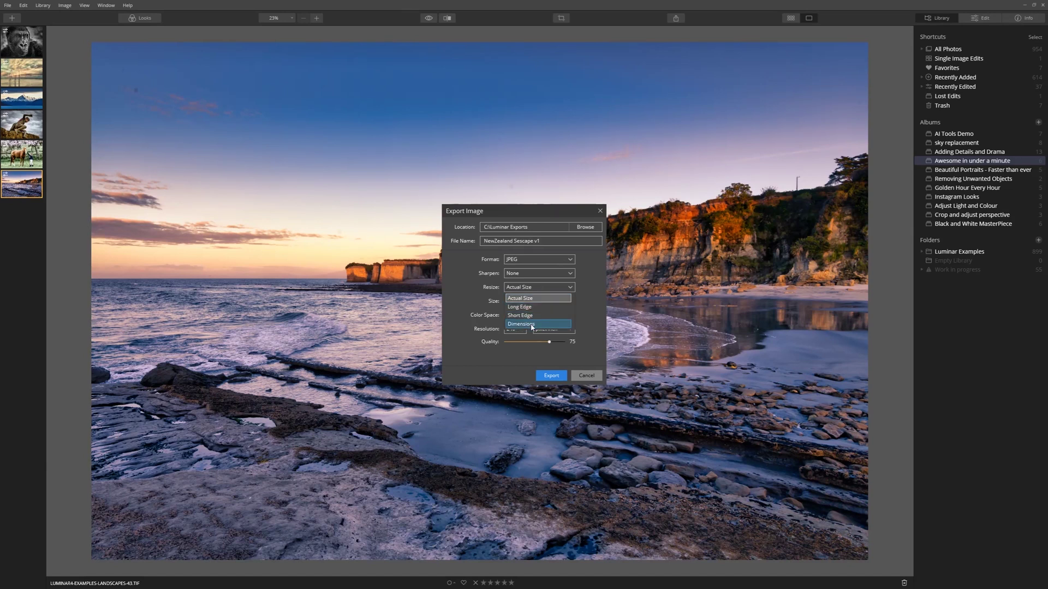
{"action": "left_click", "coordinate": [536, 307]}
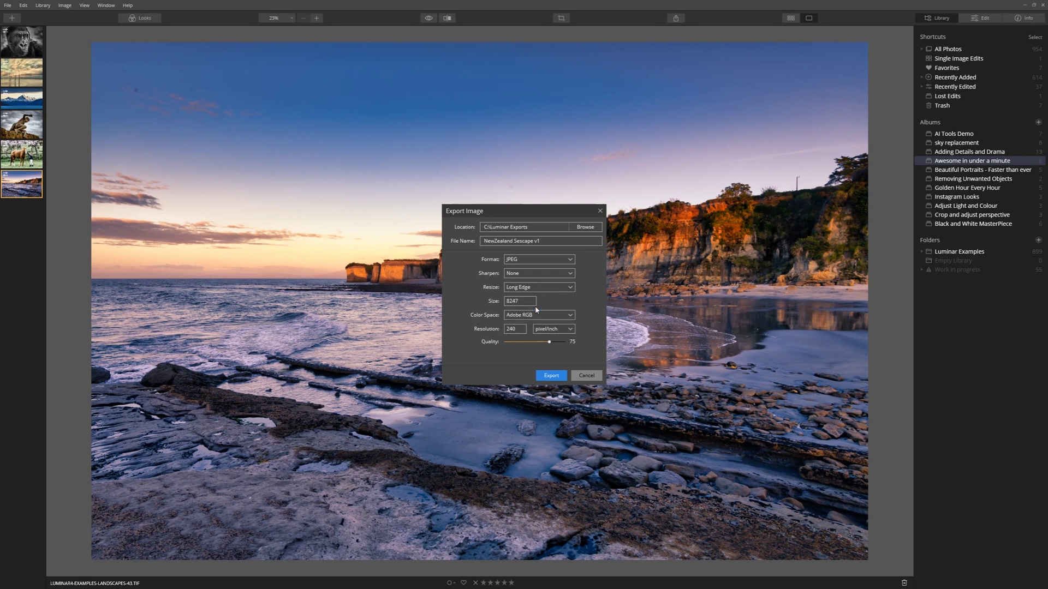
{"action": "left_click_drag", "start_coordinate": [529, 300], "coordinate": [484, 305]}
{"action": "type", "text": "1200"}
{"action": "left_click", "coordinate": [512, 320]}
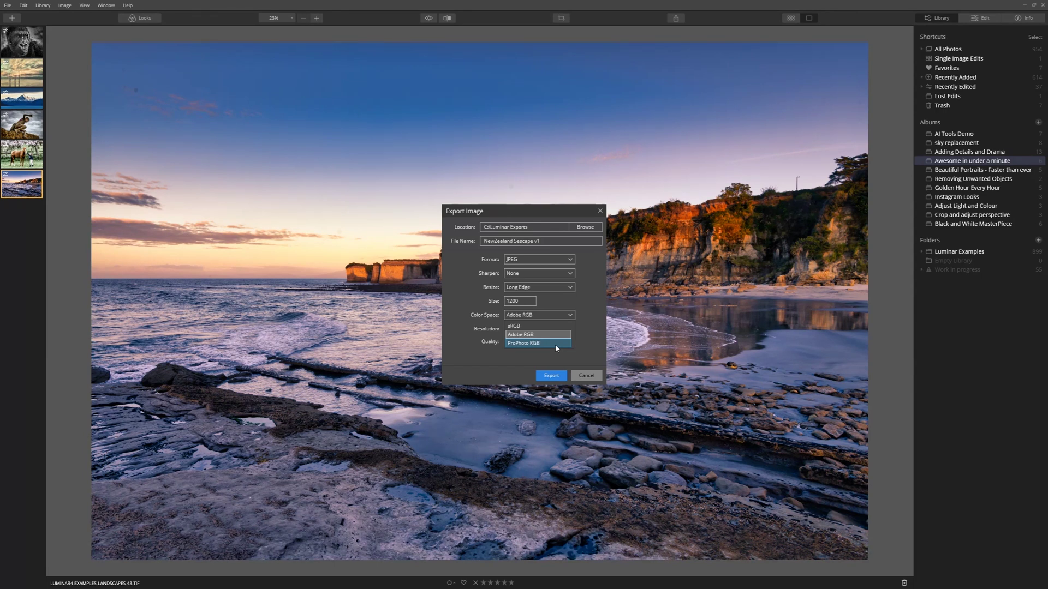
{"action": "left_click", "coordinate": [555, 326]}
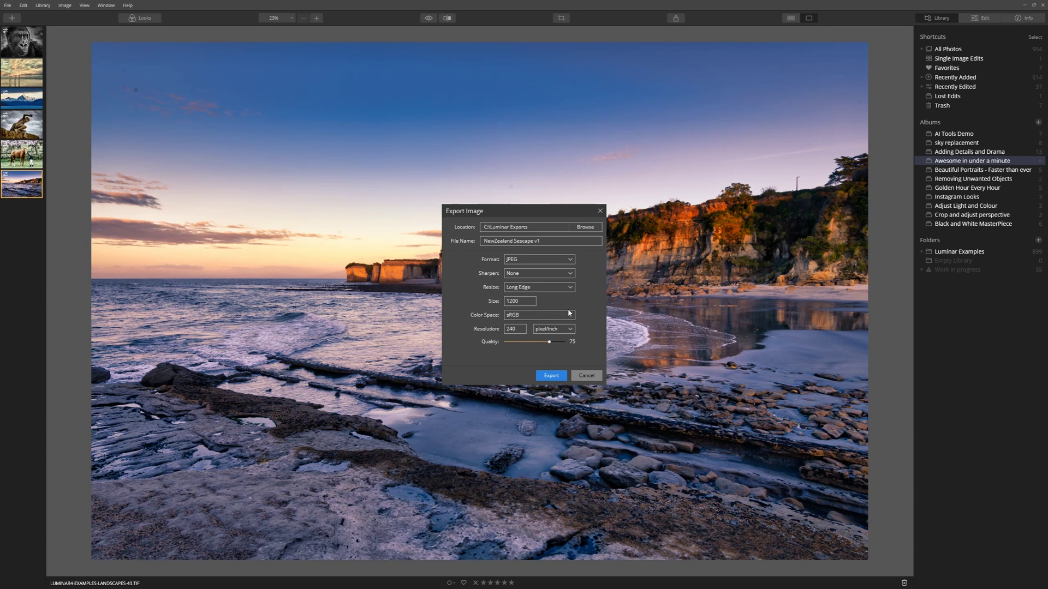
{"action": "left_click", "coordinate": [563, 320]}
{"action": "left_click", "coordinate": [538, 325]}
{"action": "left_click", "coordinate": [543, 319]}
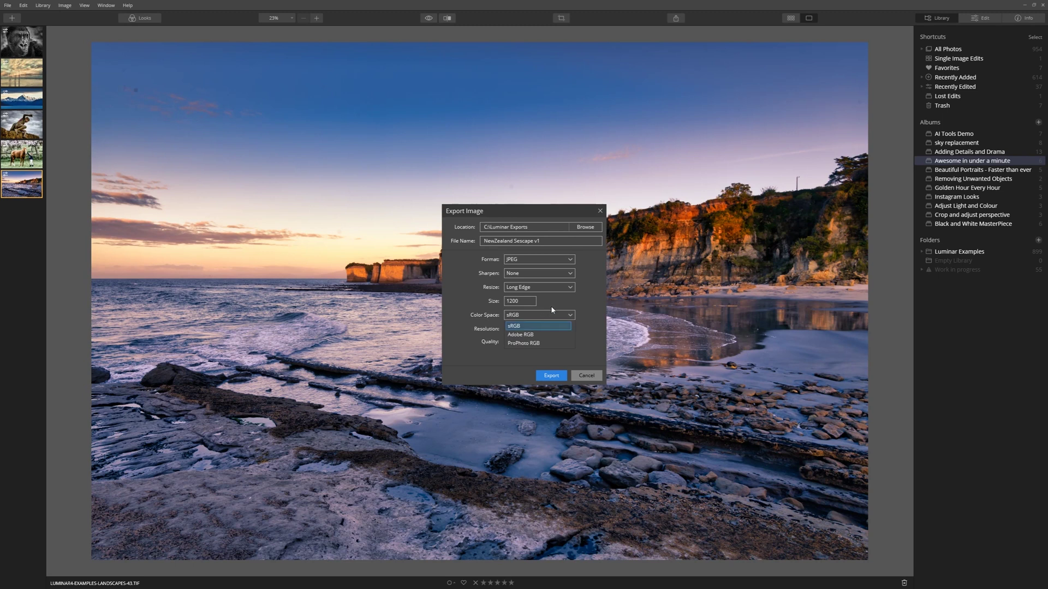
{"action": "left_click", "coordinate": [536, 326]}
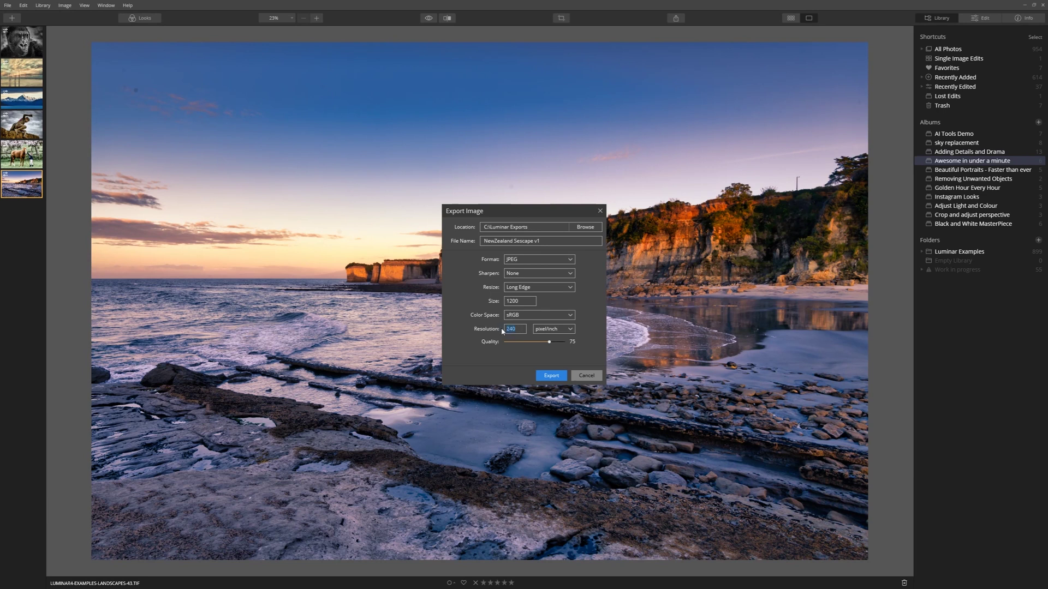
{"action": "left_click", "coordinate": [520, 329]}
{"action": "double_click", "coordinate": [521, 329]}
Try lower JPEG quality values, then export the 1200-pixel web JPEG.
{"action": "left_click_drag", "start_coordinate": [551, 344], "coordinate": [571, 349]}
{"action": "left_click_drag", "start_coordinate": [550, 342], "coordinate": [524, 343]}
{"action": "left_click", "coordinate": [551, 376]}
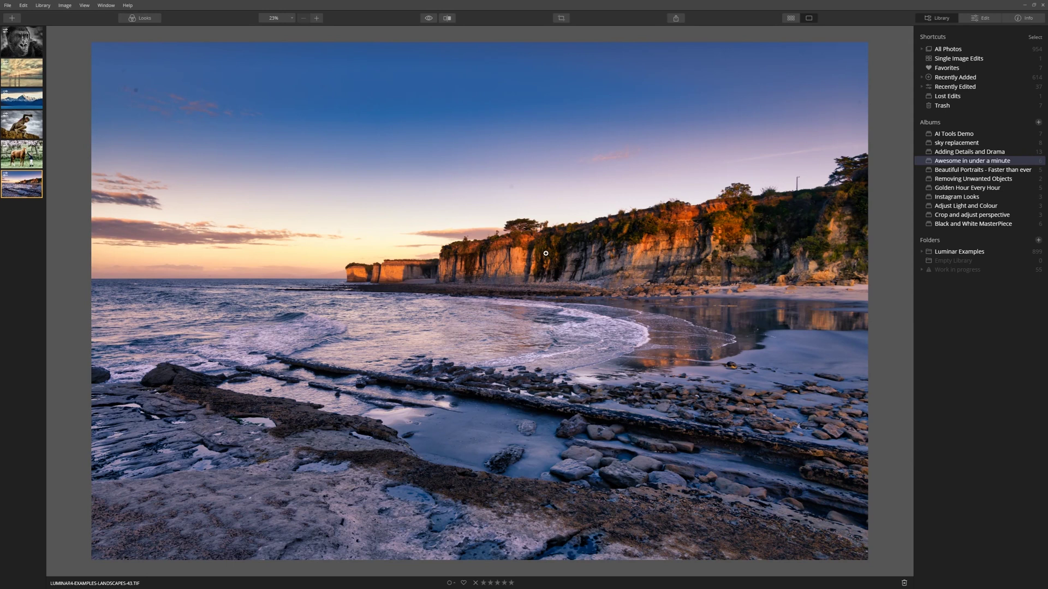
Crop the photo to a vertical 5:4 frame around the cliffs and shoreline.
{"action": "left_click", "coordinate": [563, 18]}
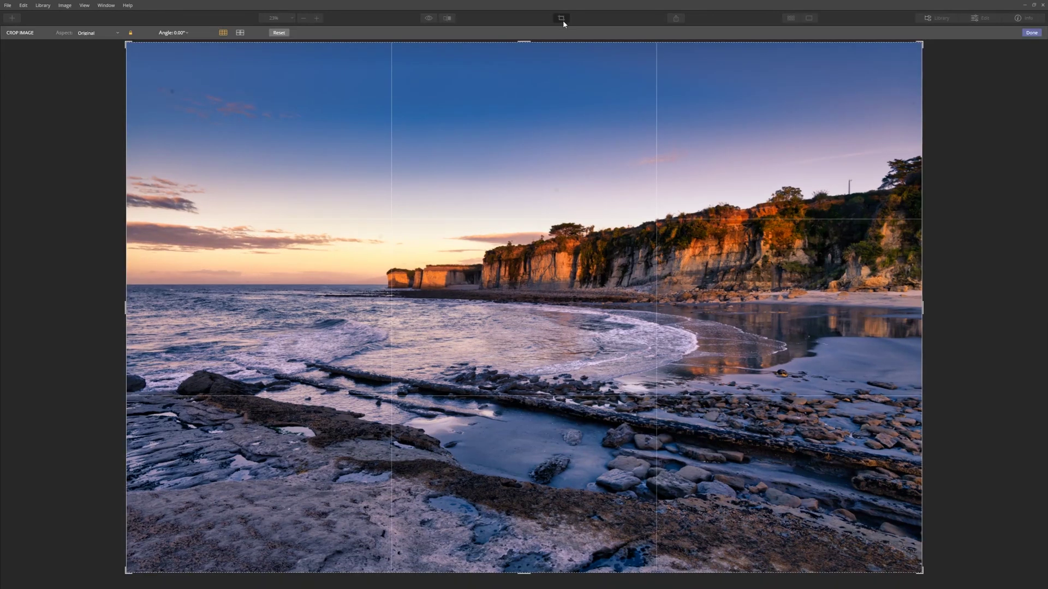
{"action": "left_click", "coordinate": [92, 35]}
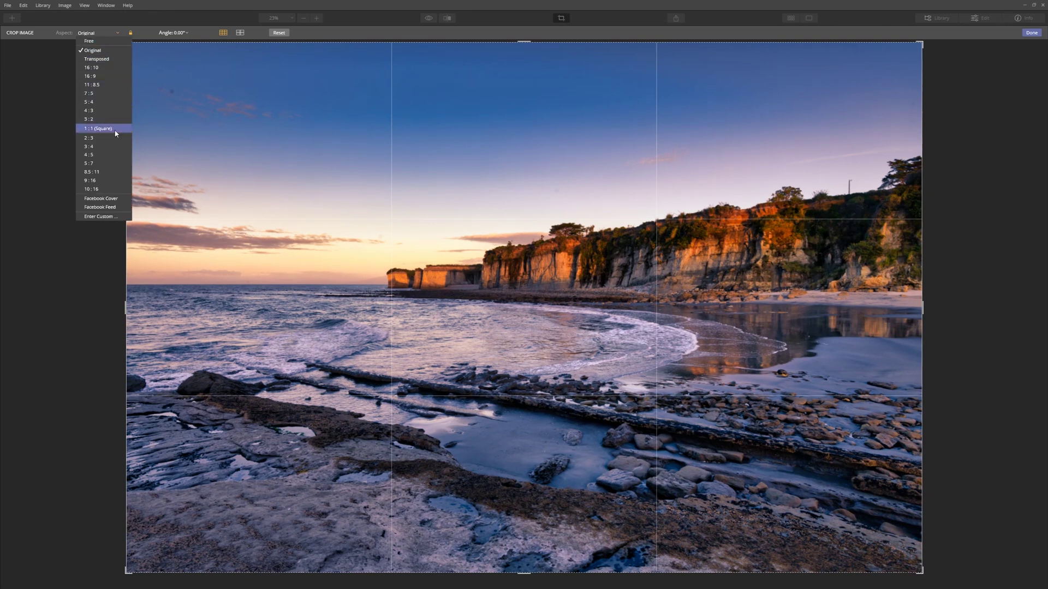
{"action": "left_click", "coordinate": [113, 102]}
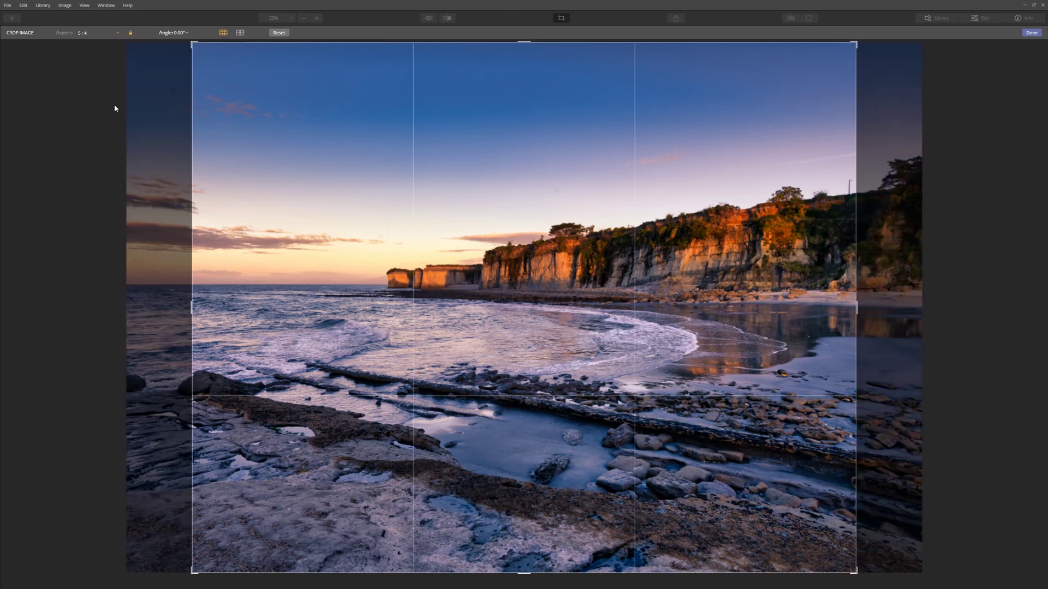
{"action": "left_click_drag", "start_coordinate": [853, 48], "coordinate": [735, 44]}
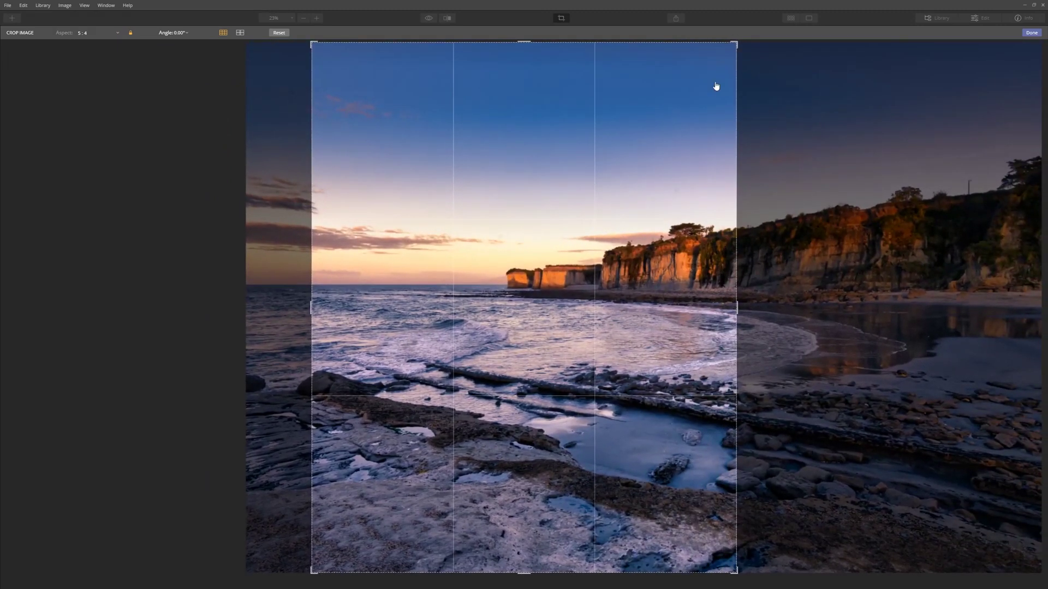
{"action": "left_click_drag", "start_coordinate": [683, 124], "coordinate": [566, 119]}
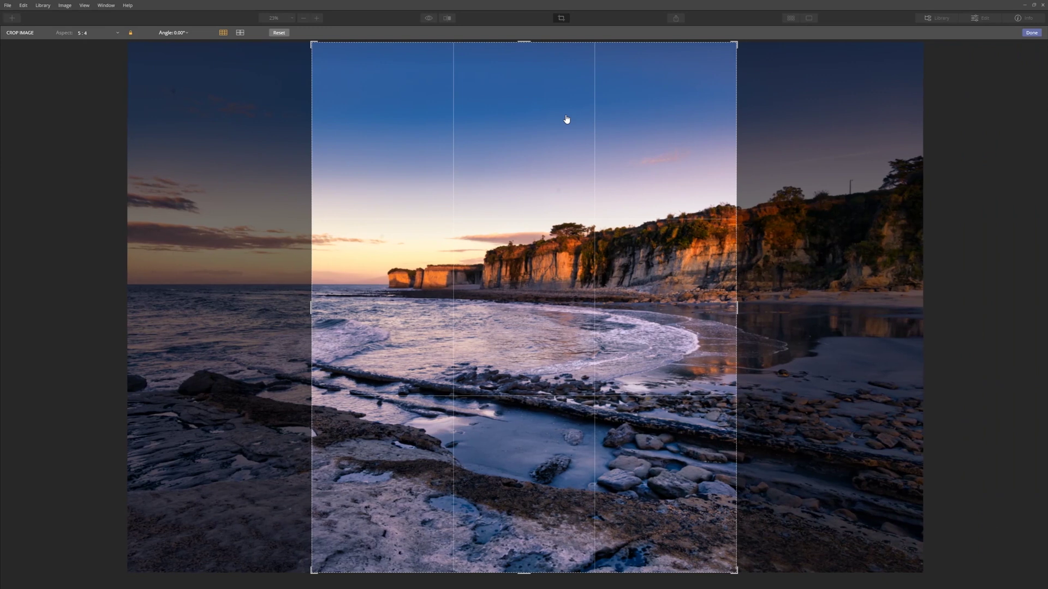
{"action": "left_click", "coordinate": [1031, 33]}
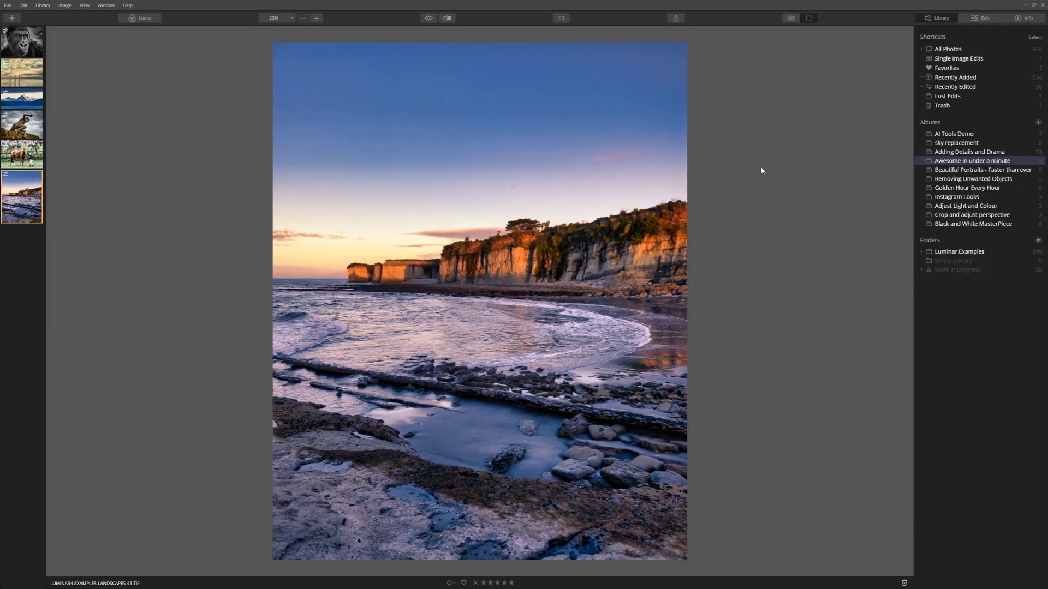
{"action": "key", "text": "ctrl+shift+e"}
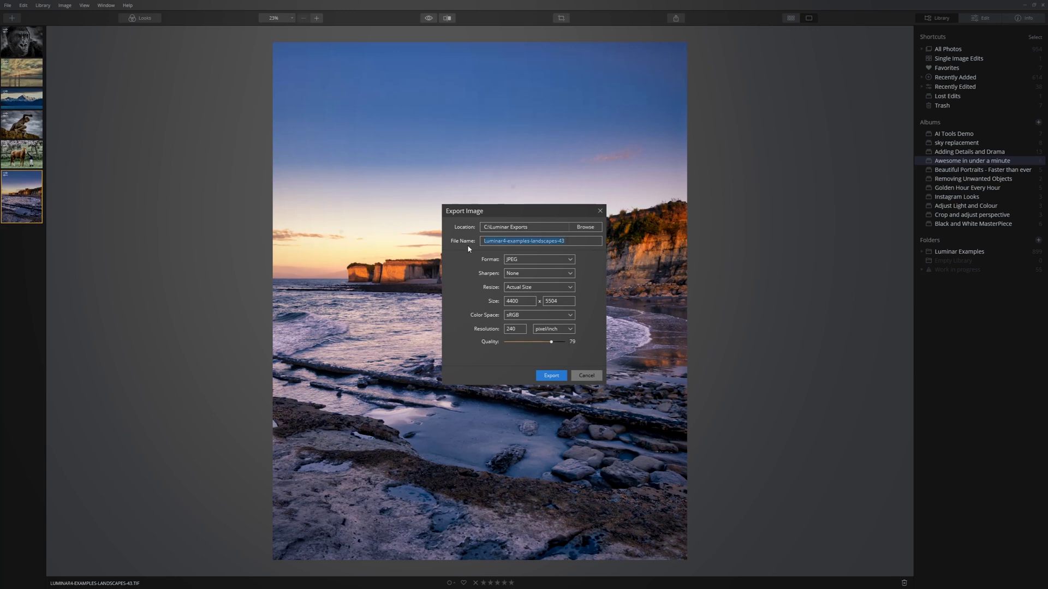
Rename the export 'NewZealand Sescape v1-instagram', with Medium sharpening and 1080 Short Edge resize.
{"action": "type", "text": "NewZealand Sescape v1"}
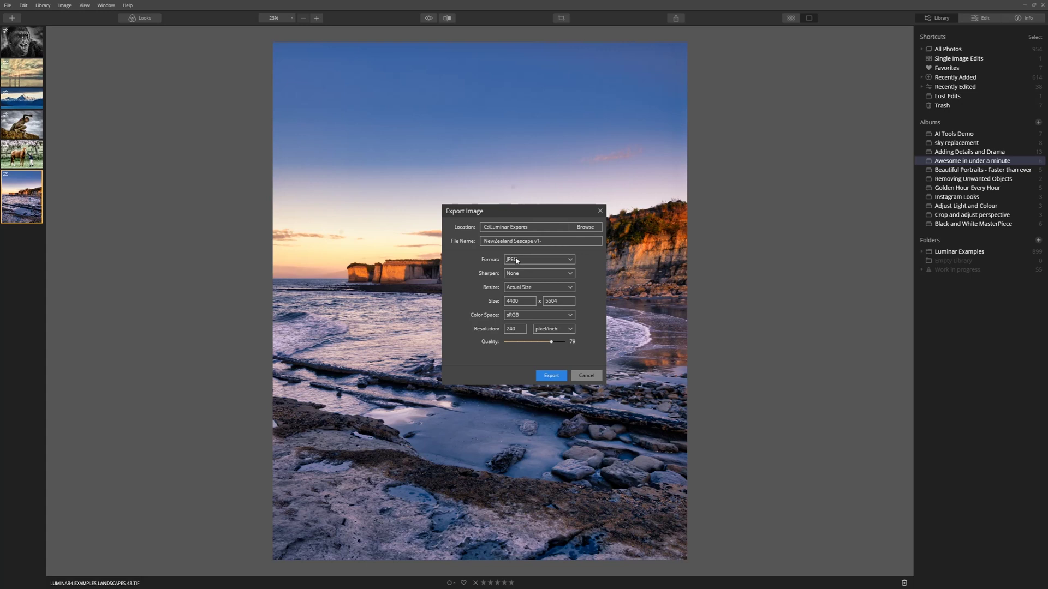
{"action": "type", "text": "-instagram"}
{"action": "left_click", "coordinate": [522, 273]}
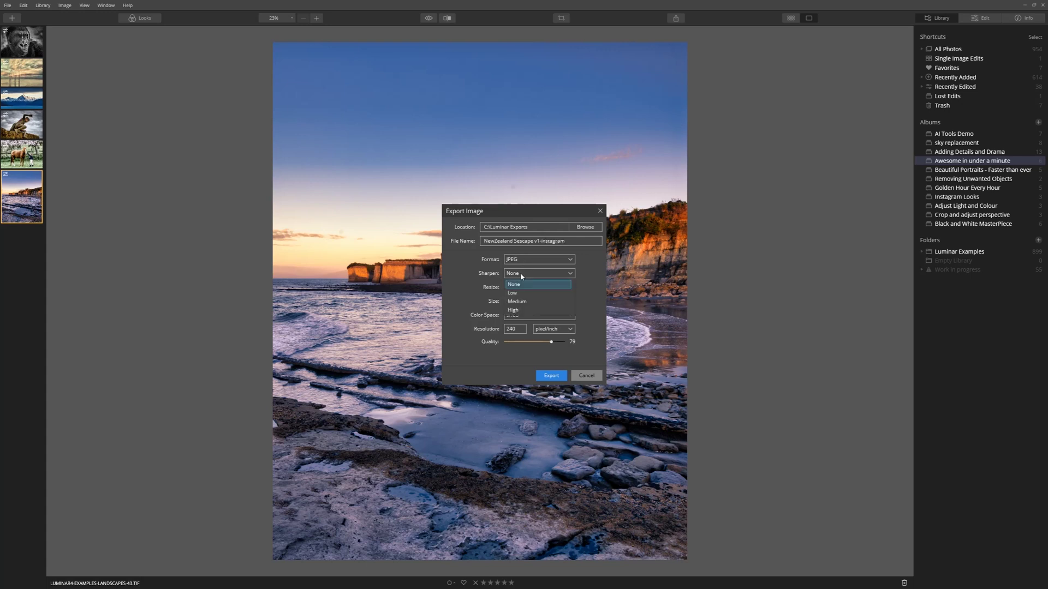
{"action": "left_click", "coordinate": [535, 299]}
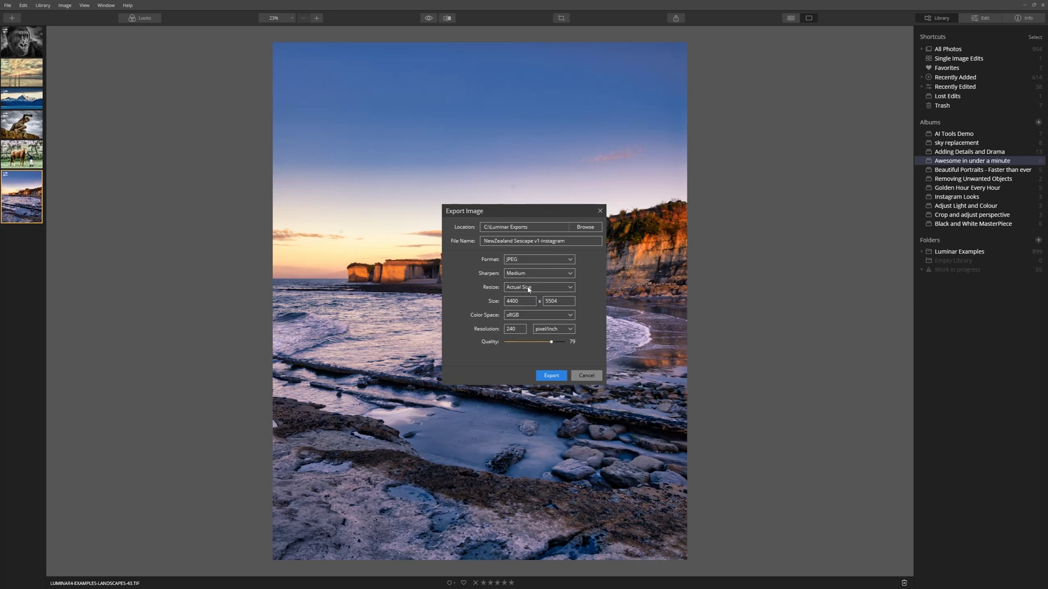
{"action": "left_click", "coordinate": [543, 288]}
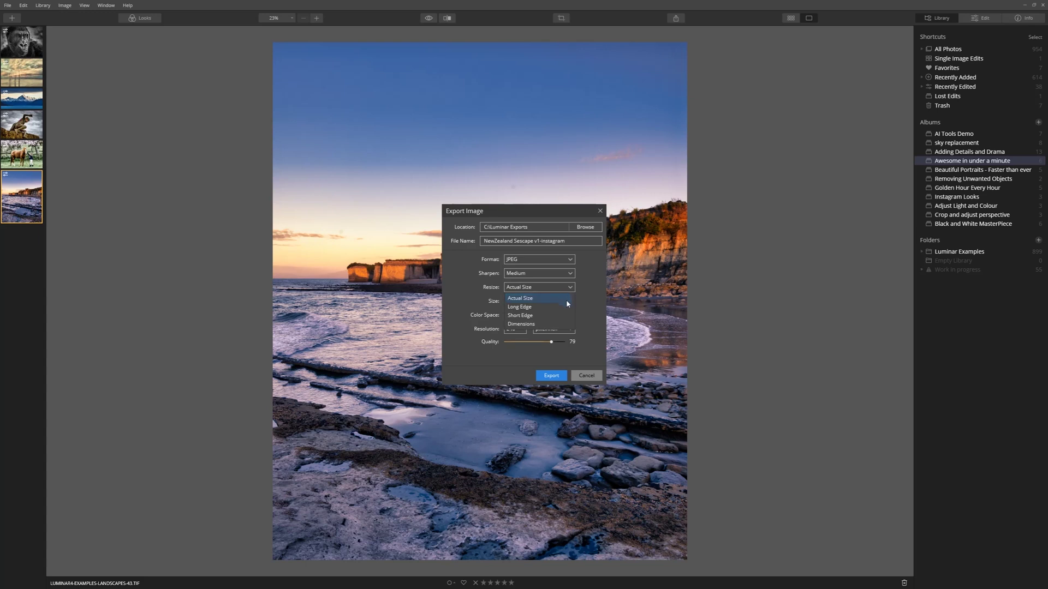
{"action": "left_click", "coordinate": [553, 316]}
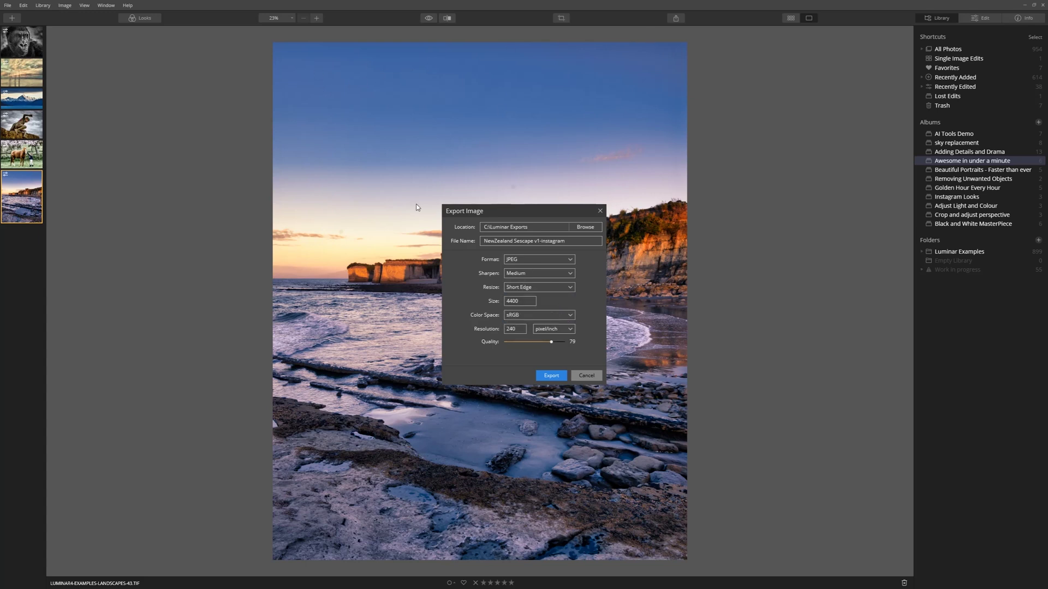
{"action": "key", "text": "Tab"}
{"action": "type", "text": "1"}
Raise JPEG quality to about 95 and export the Instagram version.
{"action": "left_click_drag", "start_coordinate": [551, 342], "coordinate": [568, 345]}
{"action": "left_click_drag", "start_coordinate": [557, 344], "coordinate": [563, 344]}
{"action": "left_click", "coordinate": [559, 377]}
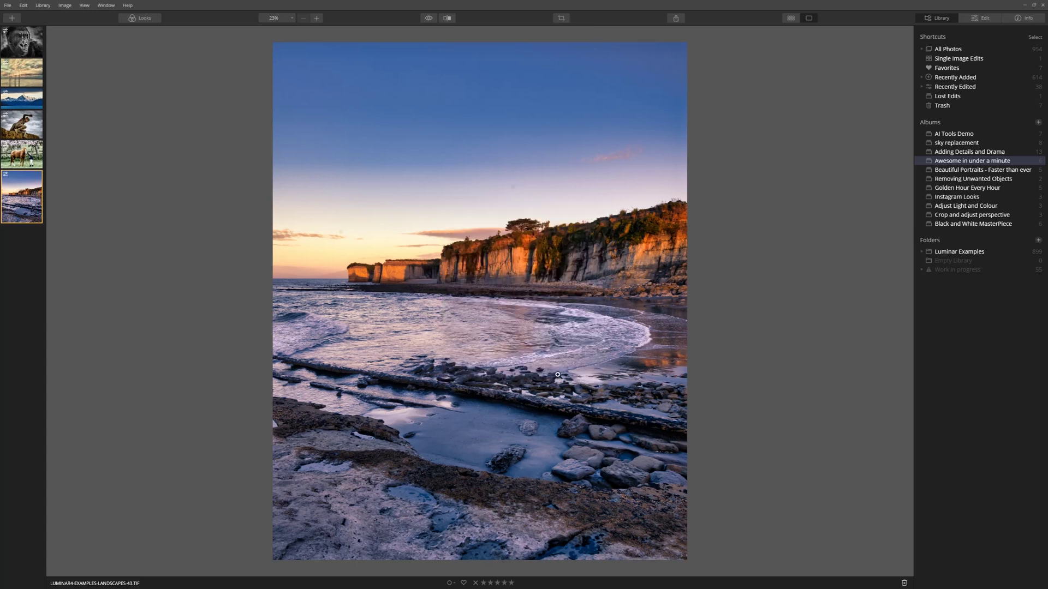